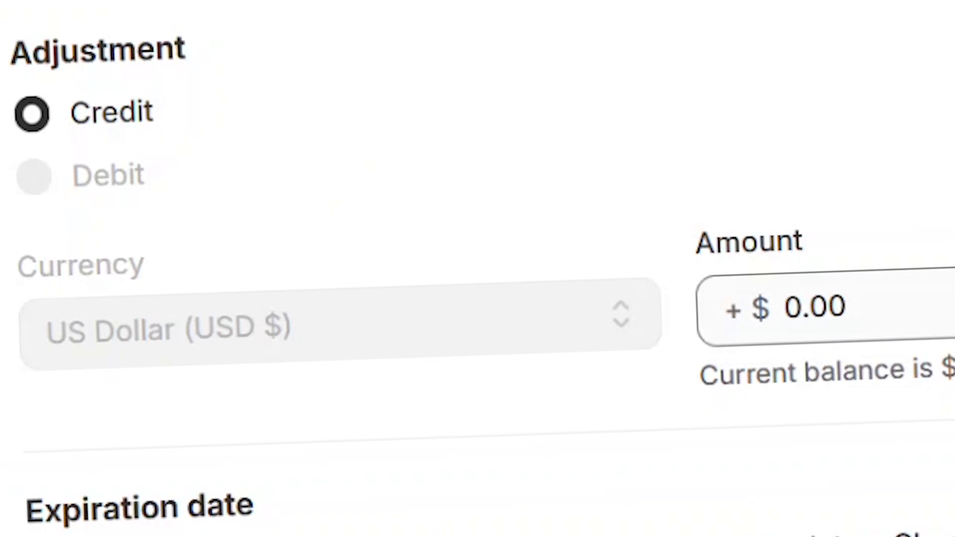
- Enter 100 as the store credit amount in the Edit balance dialog
left_click(816, 306)
type("100")
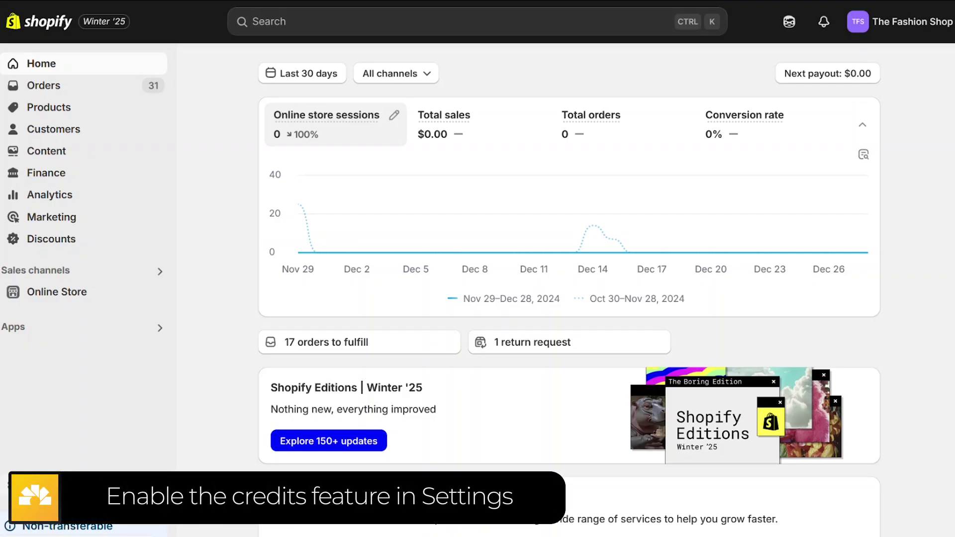
- Switch on the Store credit toggle under Settings > Customer accounts, then close Settings
left_click(90, 487)
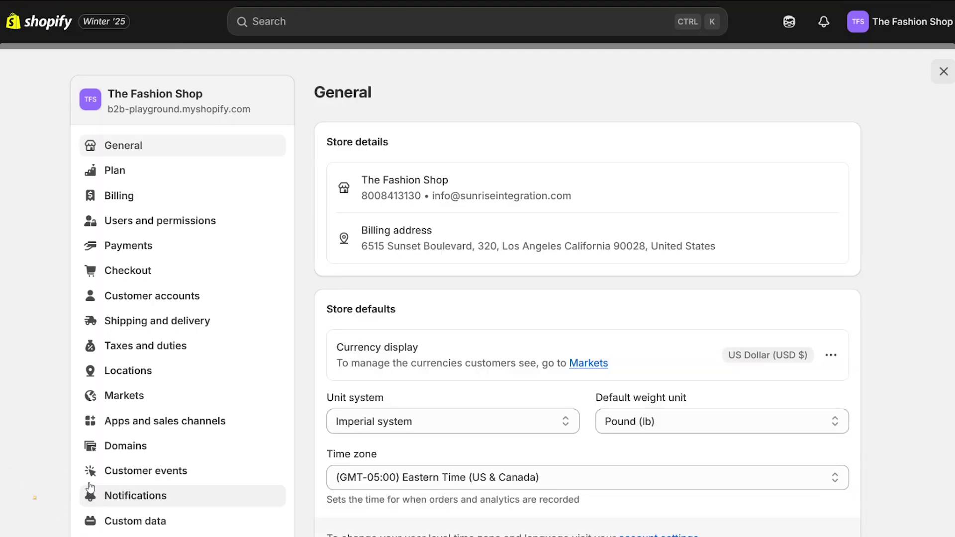
left_click(238, 303)
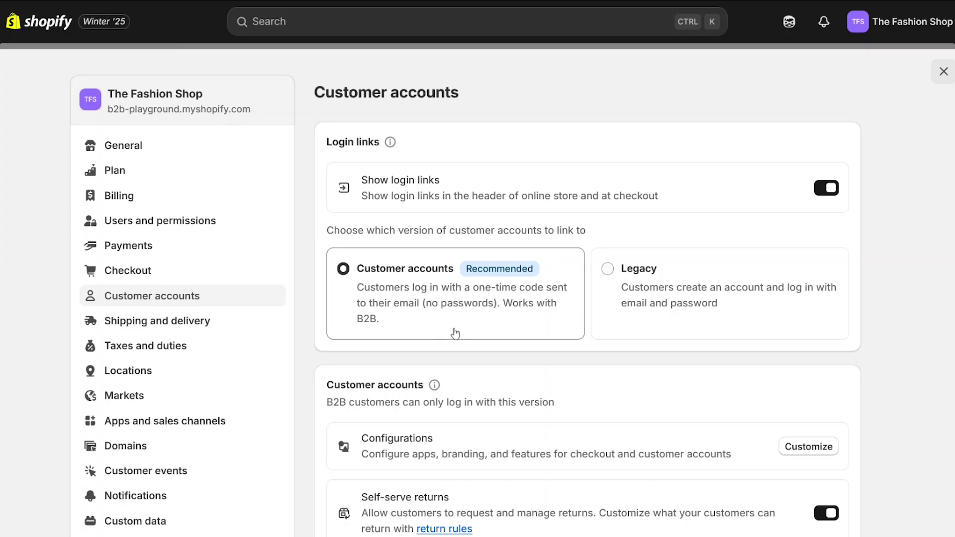
scroll(454, 333, "down", 5)
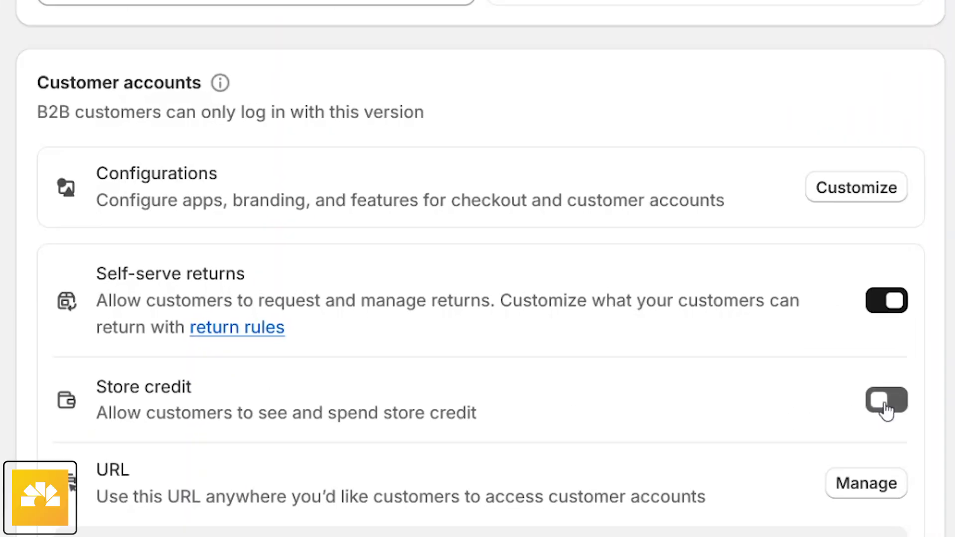
left_click(886, 405)
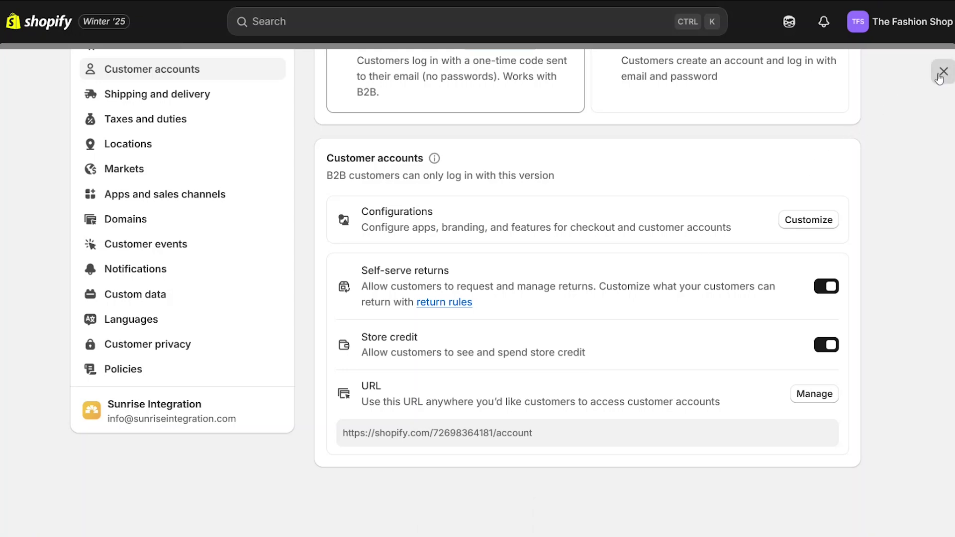
left_click(943, 71)
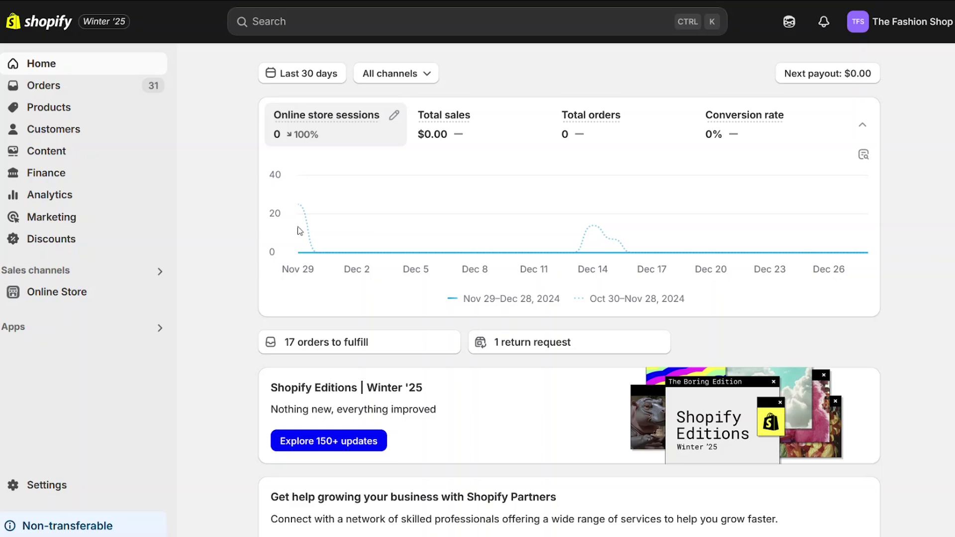
- Go to a customer's profile from Customers and start editing its $0.00 store credit balance
left_click(130, 133)
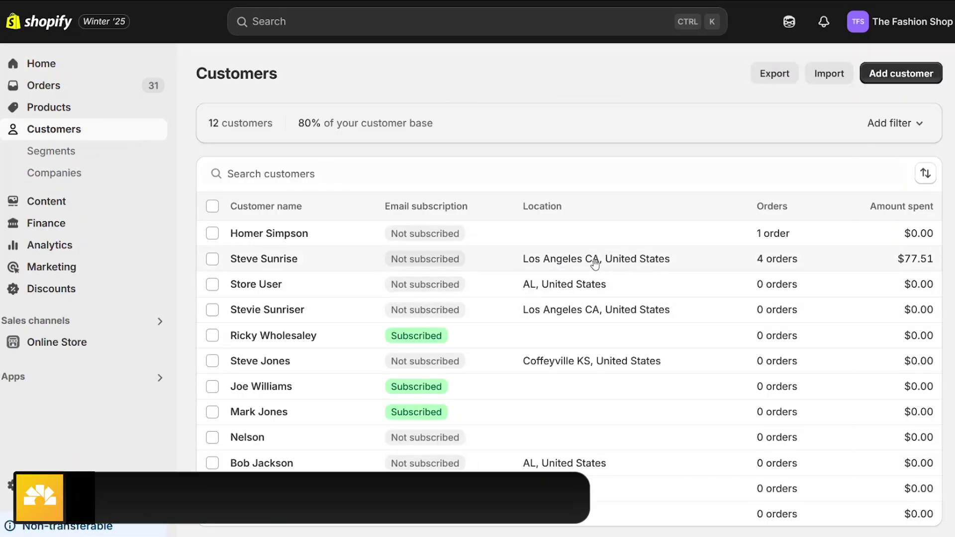
left_click(261, 262)
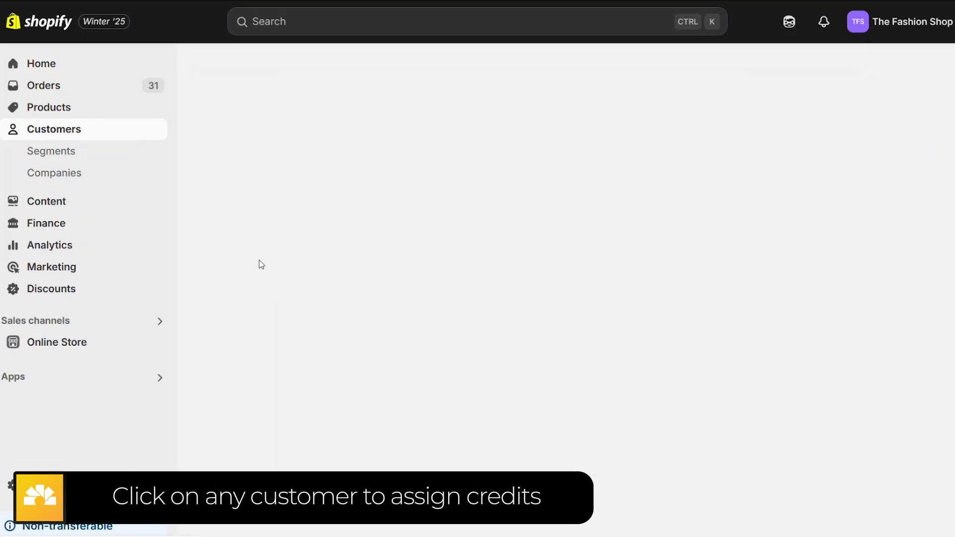
scroll(707, 334, "down", 10)
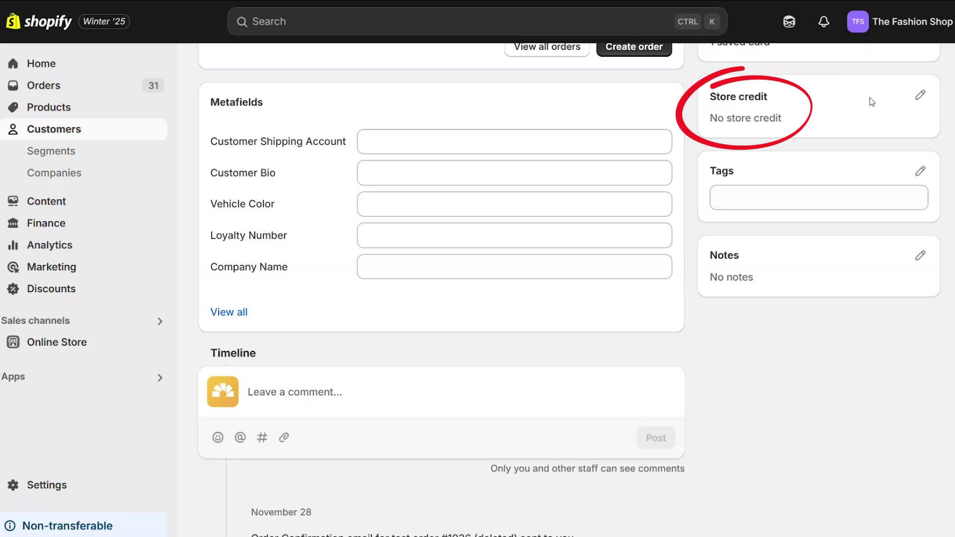
left_click(920, 96)
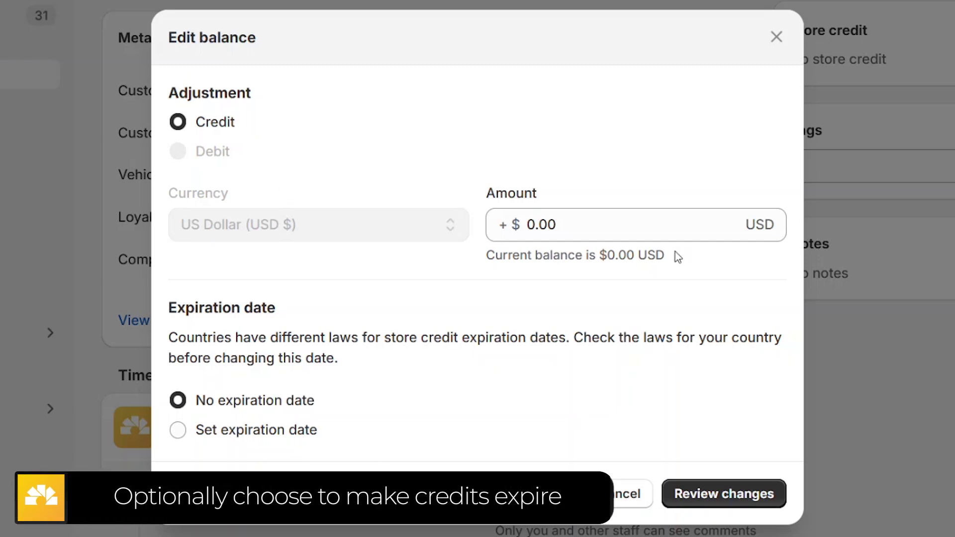
- Add $100.00 USD store credit with no expiration date, reviewing the change before applying
left_click(616, 230)
type("1")
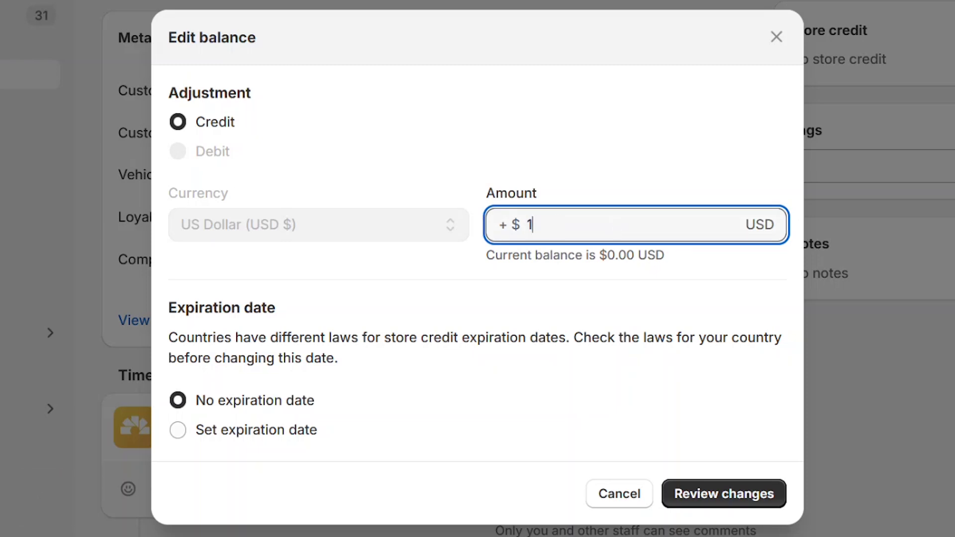
left_click(676, 273)
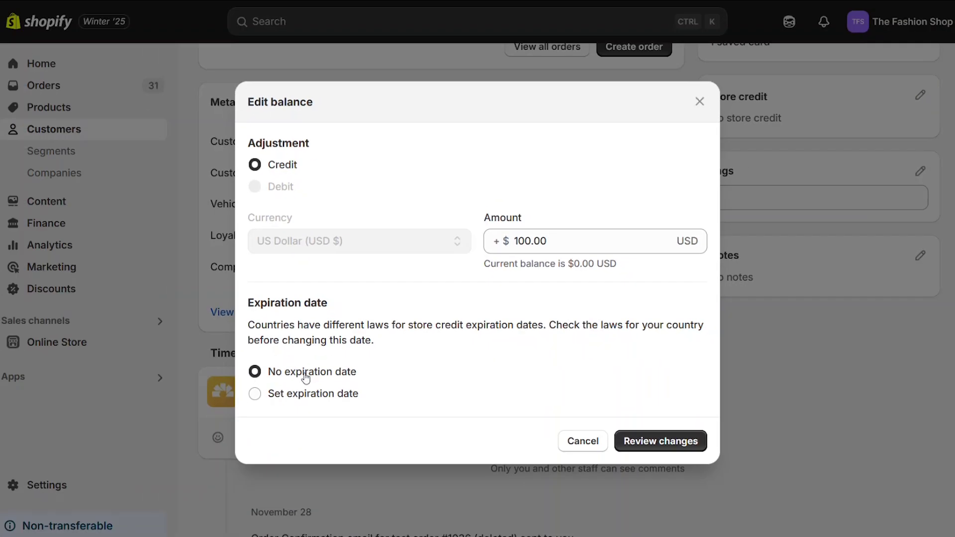
left_click(643, 444)
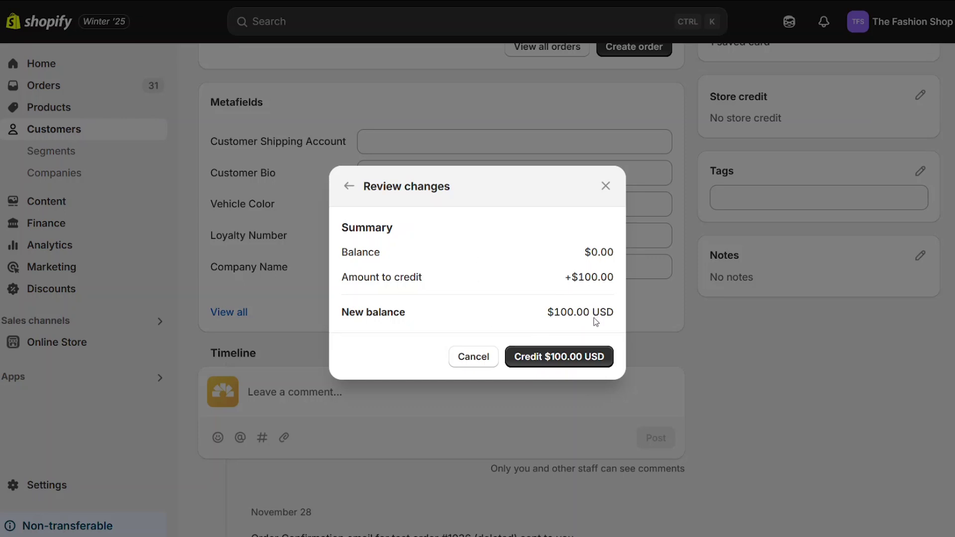
left_click(568, 358)
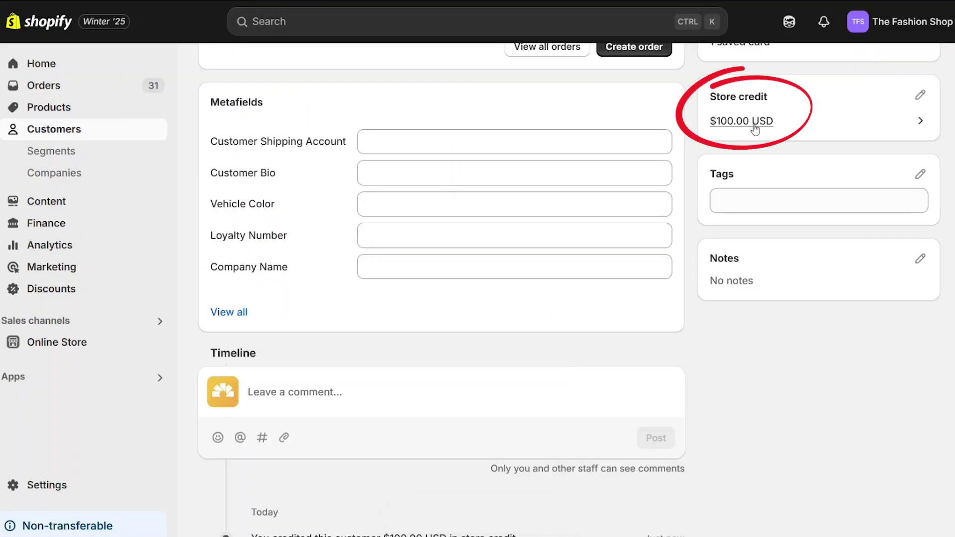
- Check the store credit history showing the $100.00 credit, then begin another balance edit
left_click(751, 124)
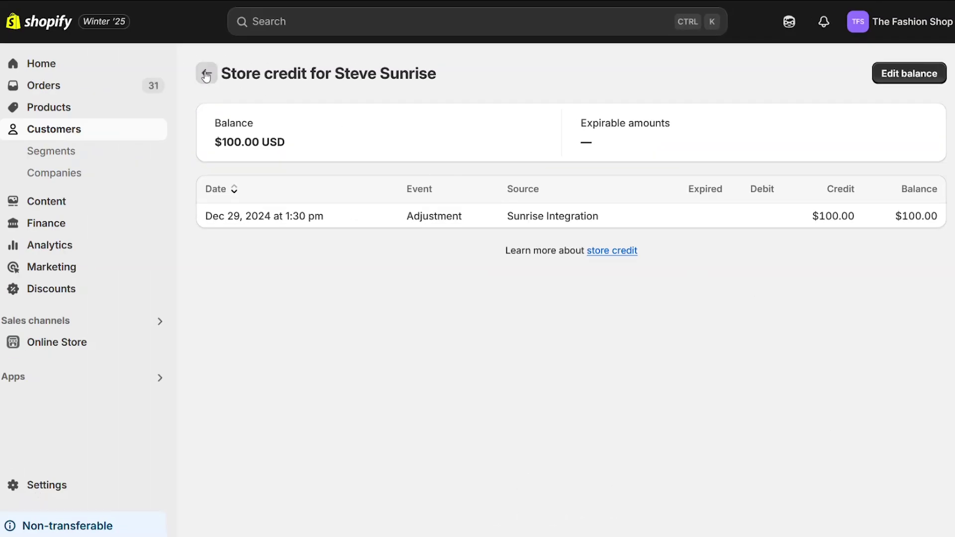
left_click(206, 76)
scroll(848, 372, "down", 10)
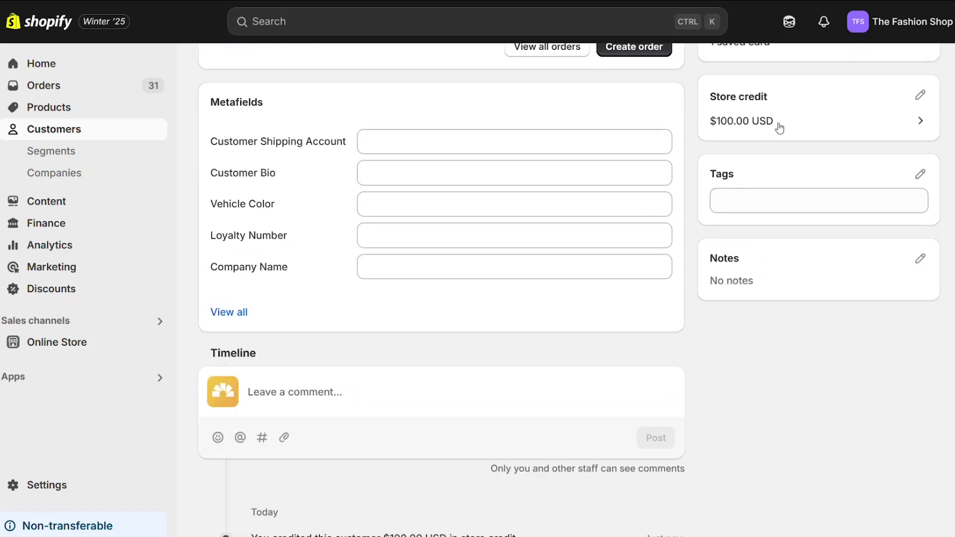
left_click(920, 95)
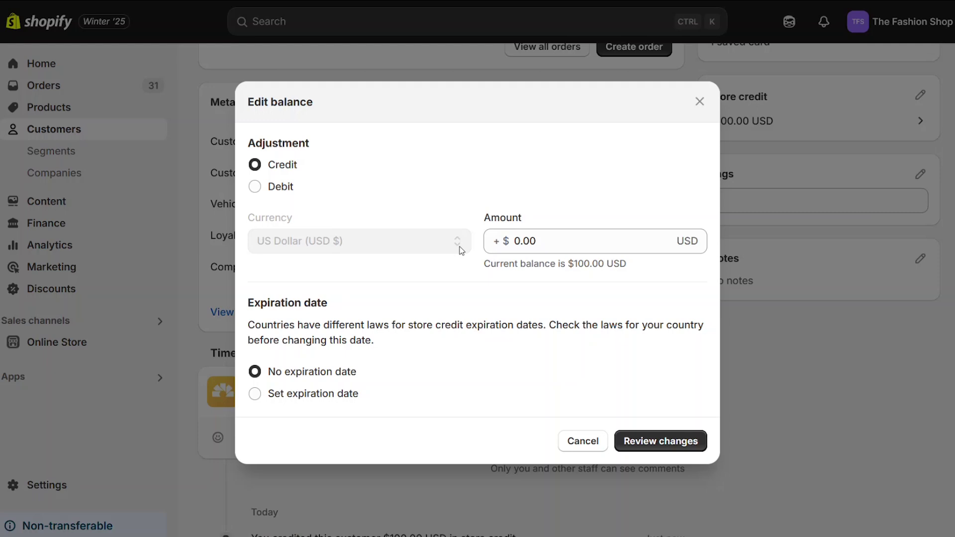
- Credit a further $50.00 USD, raising the customer's balance to $150.00 USD
left_click(564, 246)
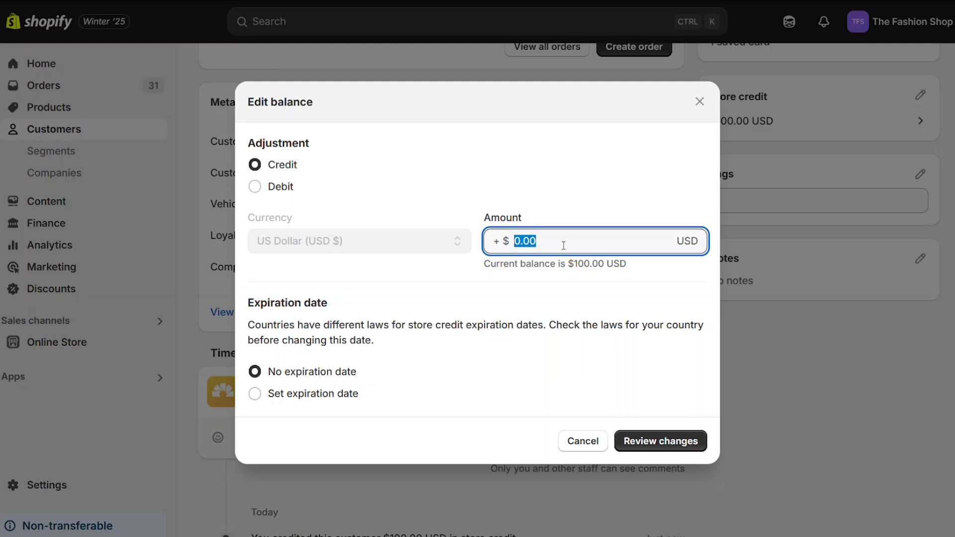
type("50")
left_click(636, 448)
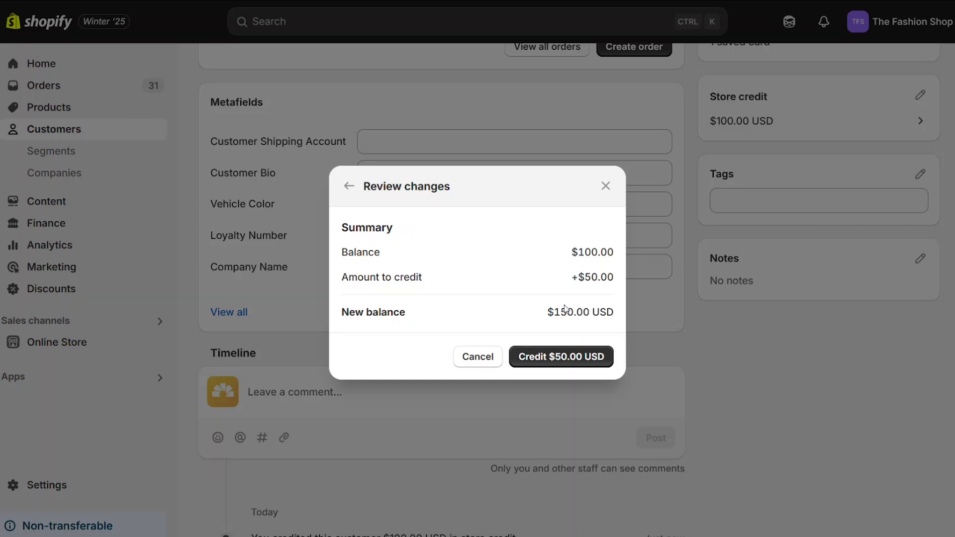
left_click(575, 358)
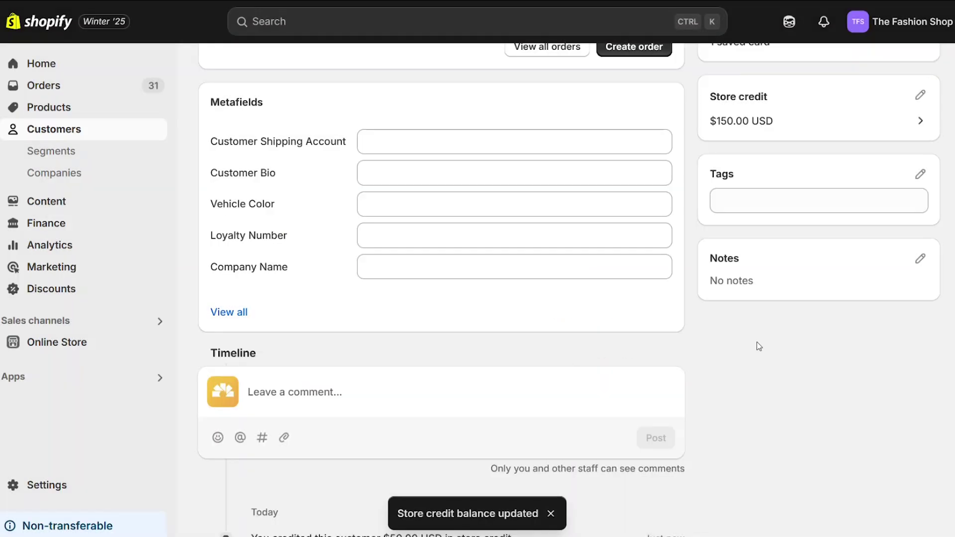
- View the store credit history listing the $100.00 and $50.00 credits, then return to the profile
left_click(739, 121)
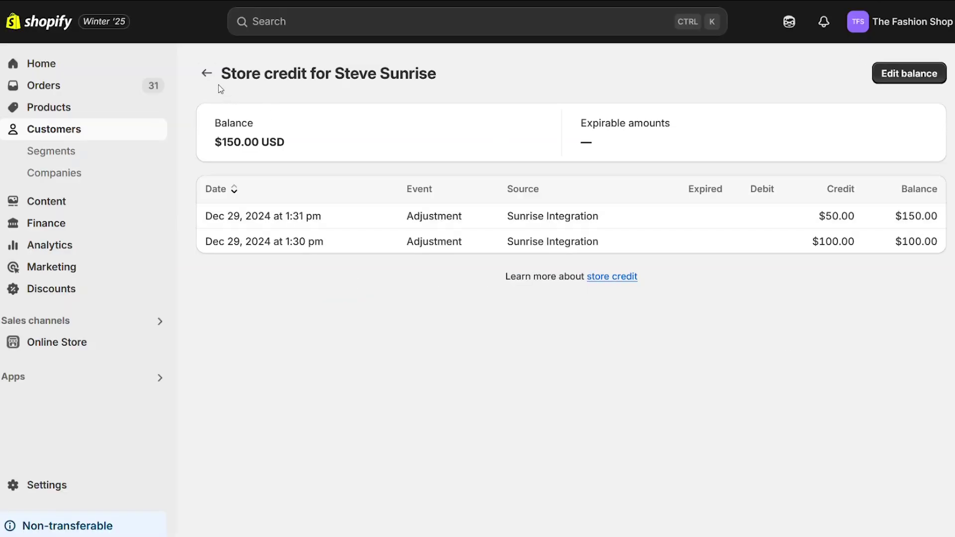
left_click(206, 73)
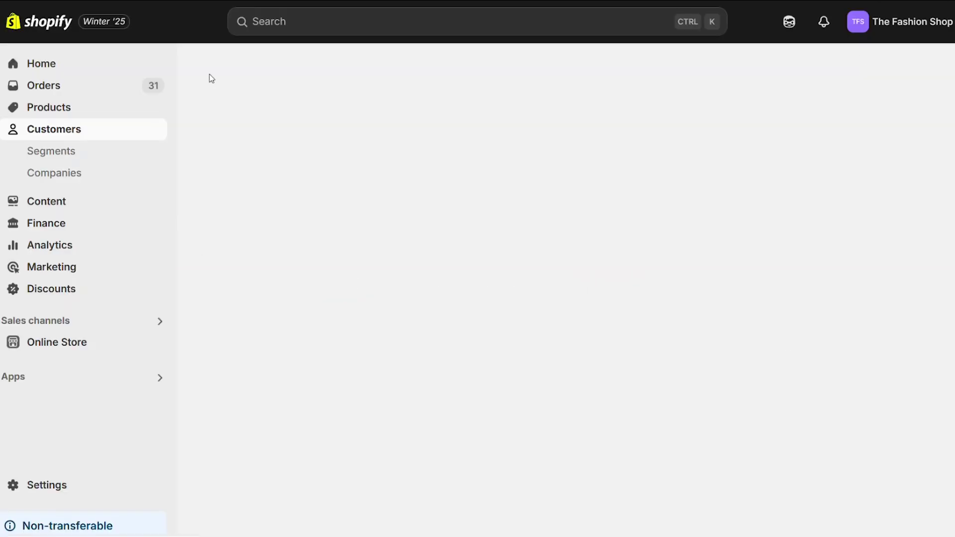
scroll(766, 393, "down", 10)
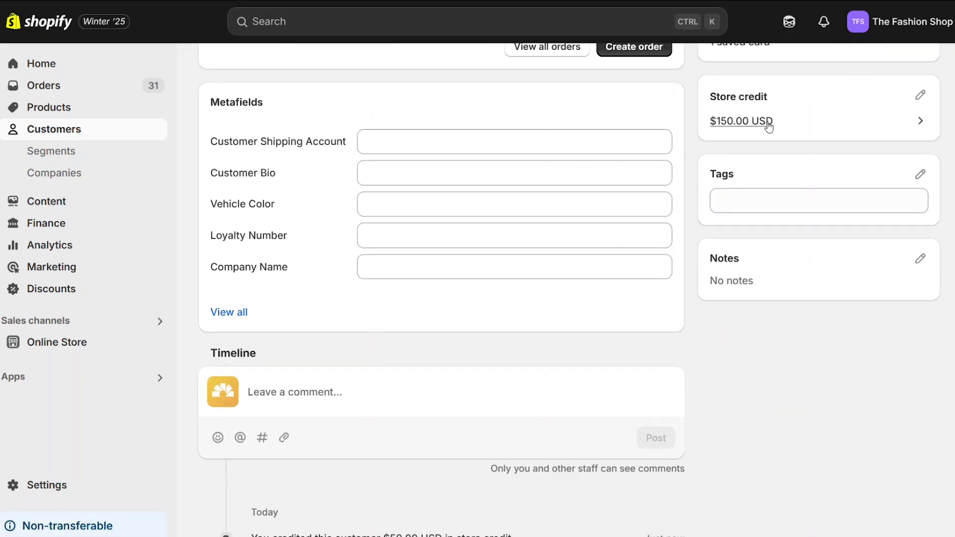
- Debit $50.00 from the customer's store credit, cutting the balance to $100.00 USD
left_click(921, 121)
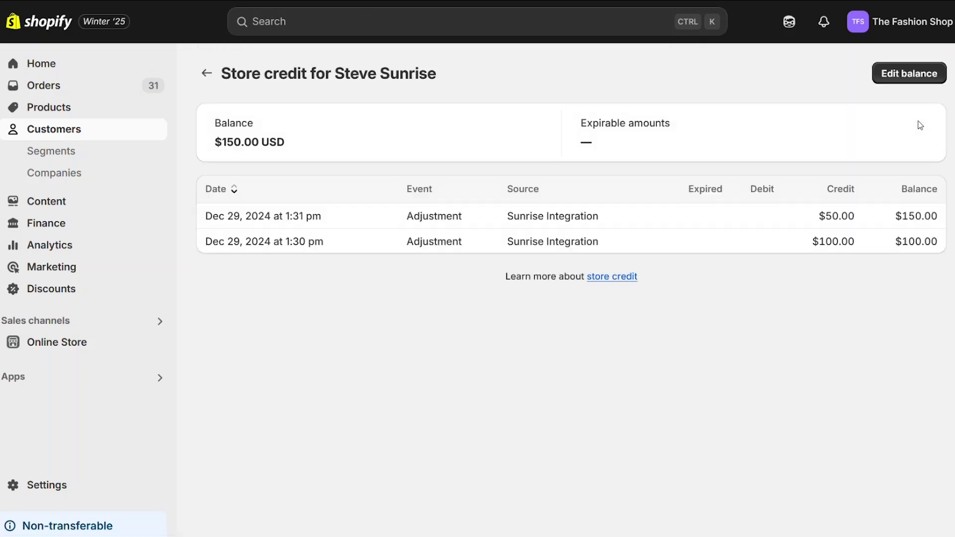
left_click(908, 74)
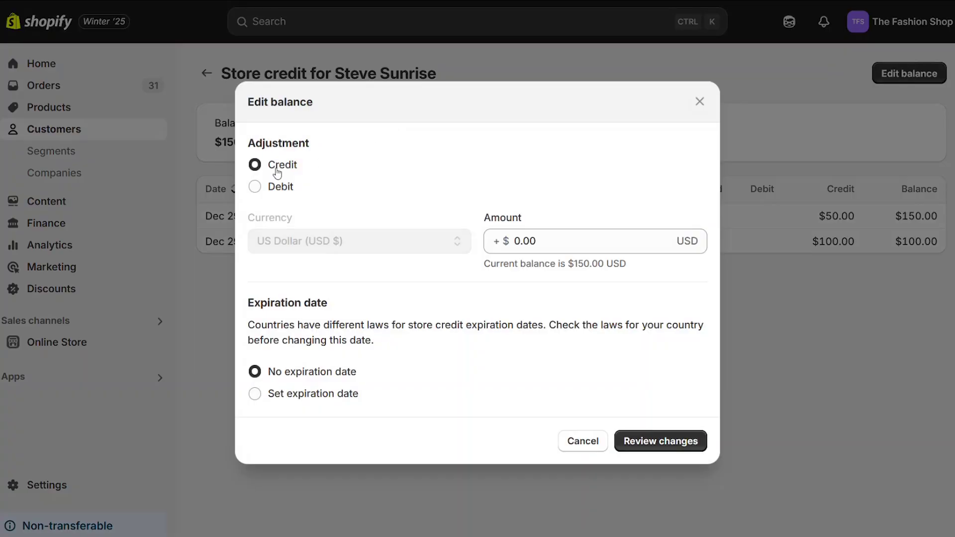
left_click(285, 194)
left_click(577, 307)
type("50")
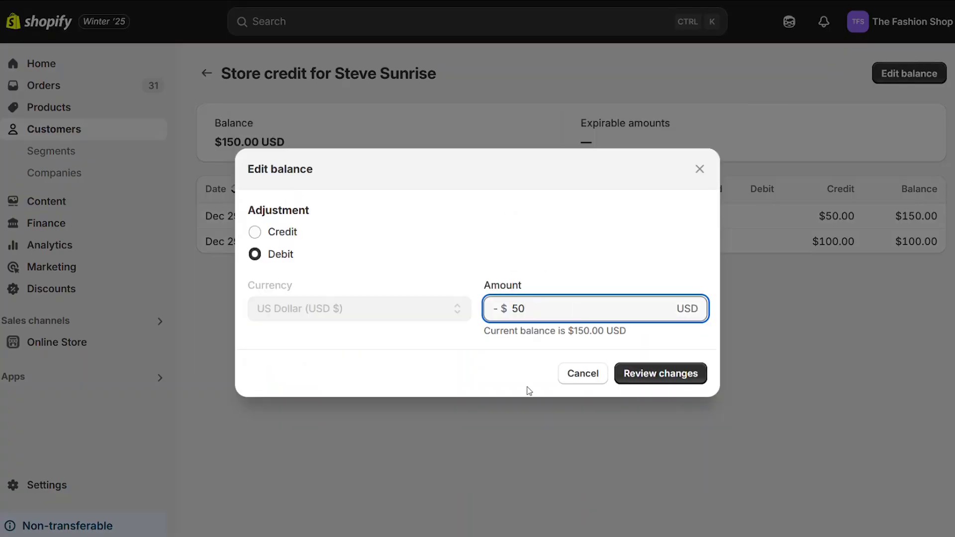
left_click(641, 377)
left_click_drag(360, 281, 573, 281)
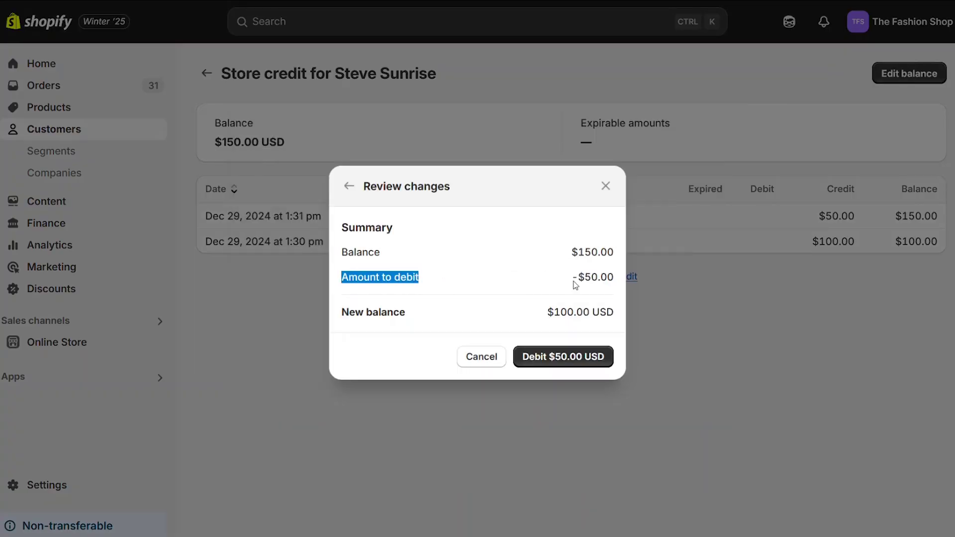
left_click(564, 356)
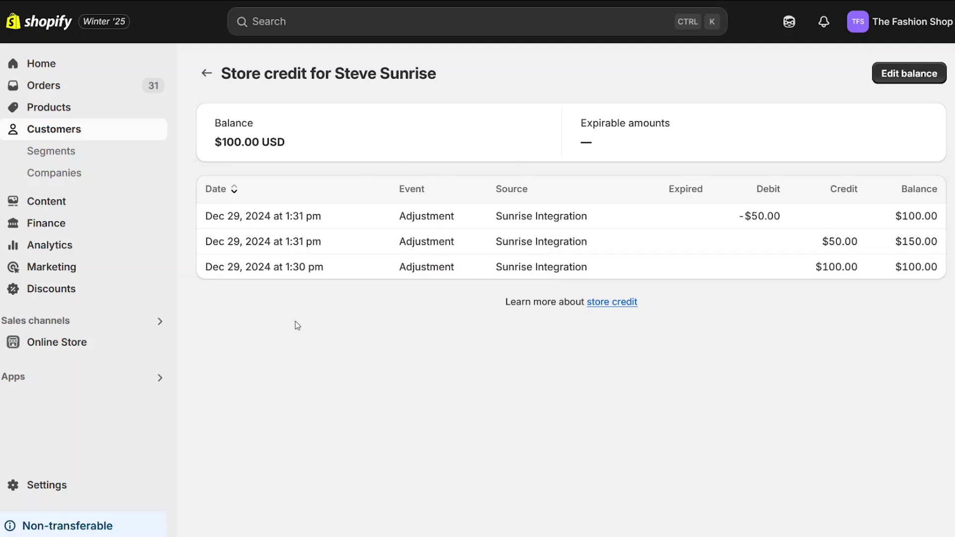
left_click(206, 73)
scroll(647, 343, "down", 10)
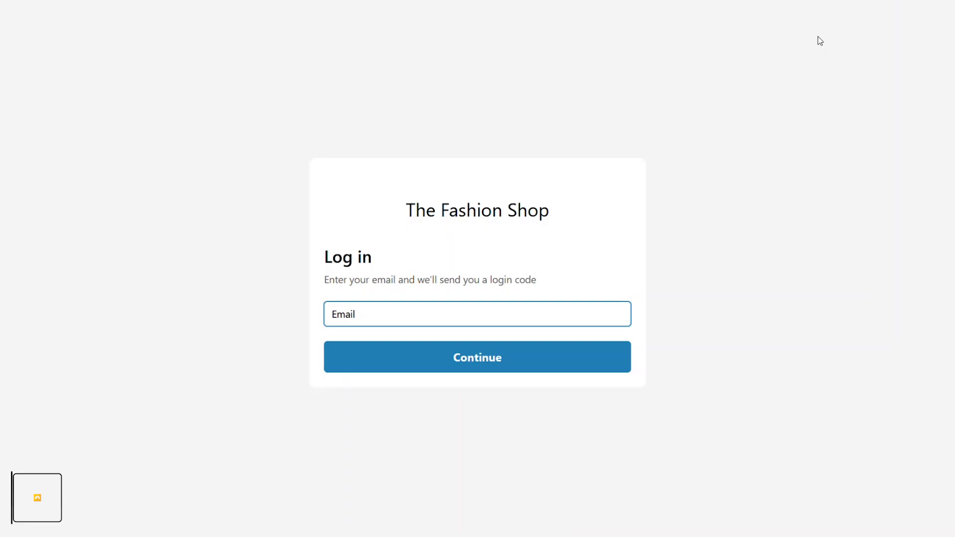
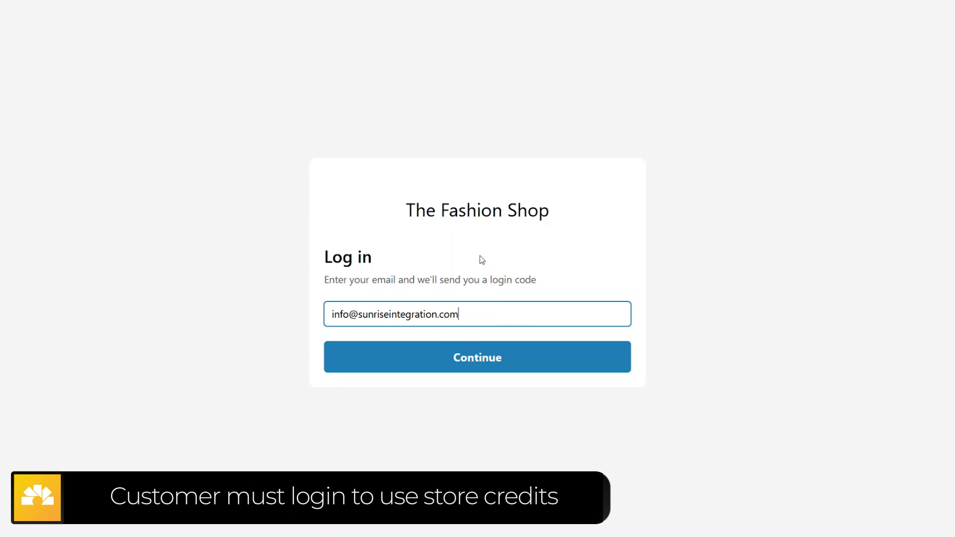
- Sign in to the store with the customer's email and the emailed login code
left_click(471, 356)
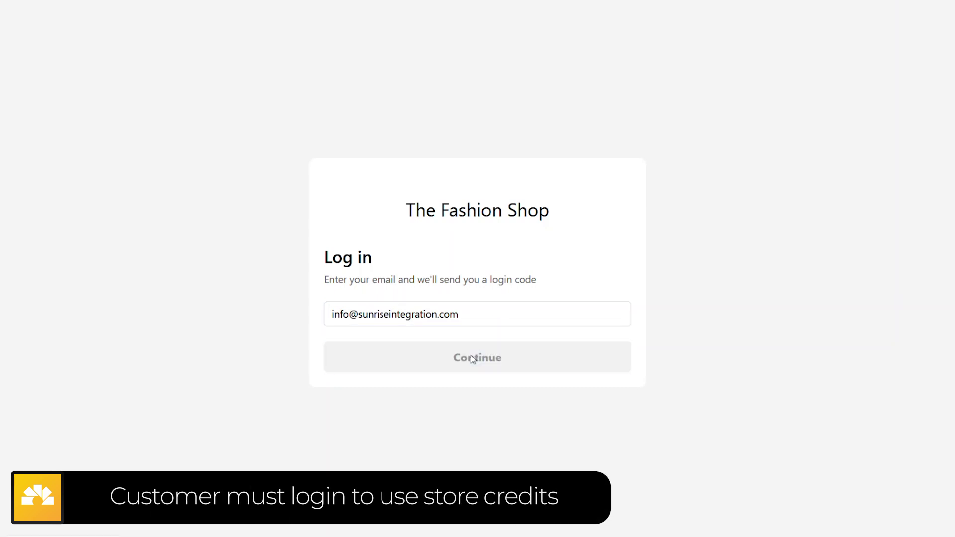
left_click(574, 347)
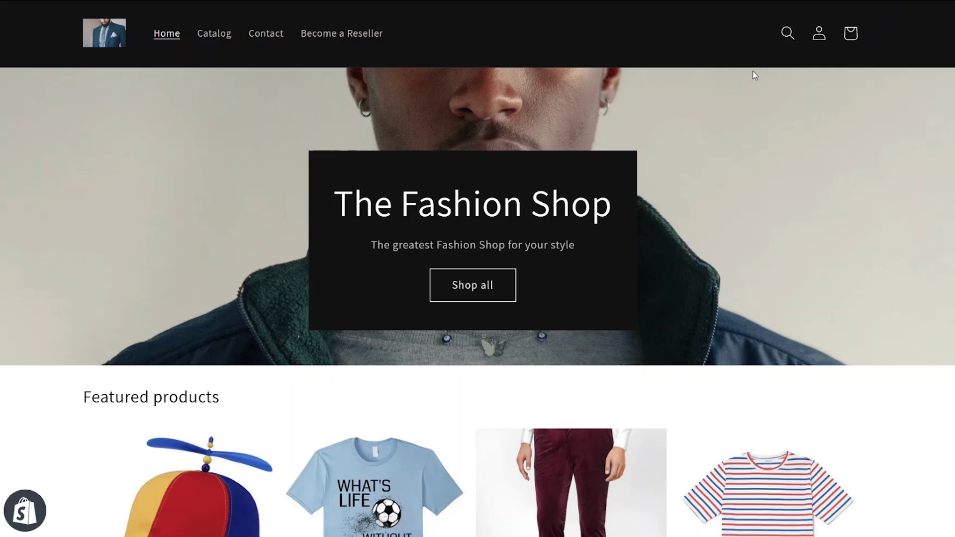
- Add one Propeller beanie hat ($31.49) to the cart and view the cart
left_click(822, 36)
scroll(302, 362, "down", 10)
left_click(200, 76)
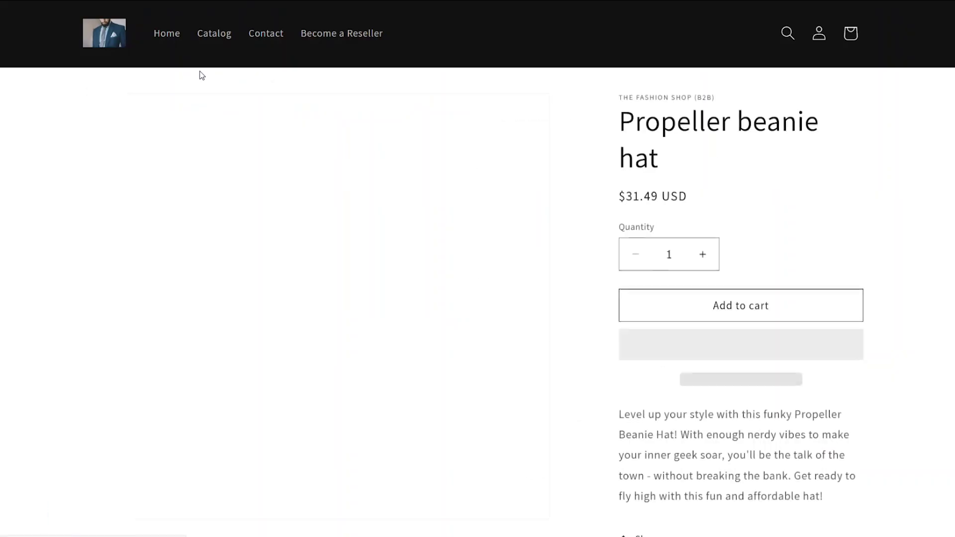
left_click(747, 312)
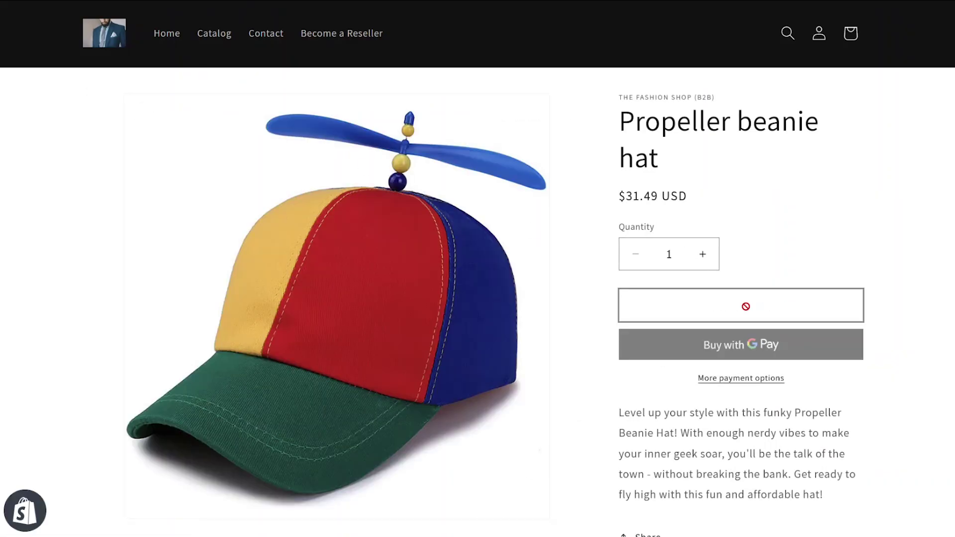
left_click(707, 219)
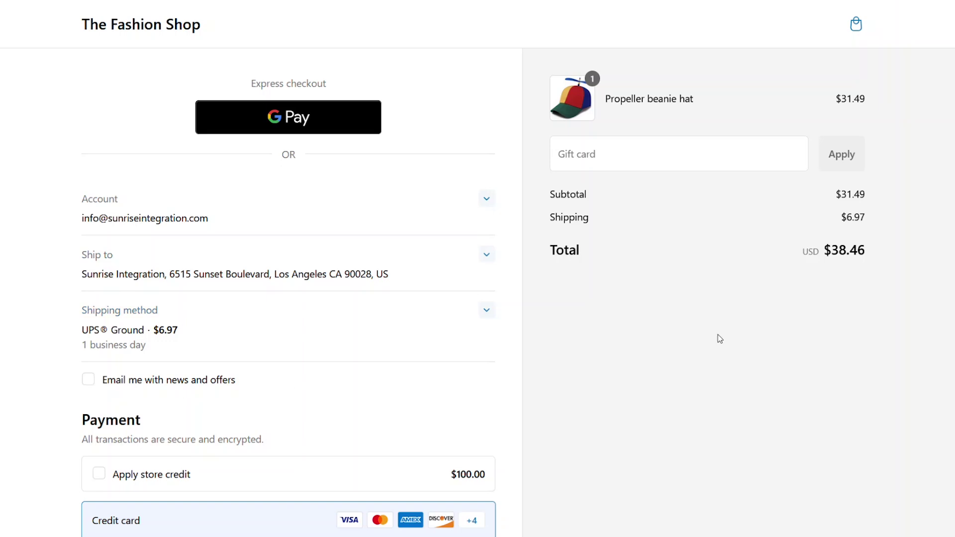
- Apply store credit at checkout so the −$38.46 credit brings the order total to $0.00
scroll(275, 144, "down", 5)
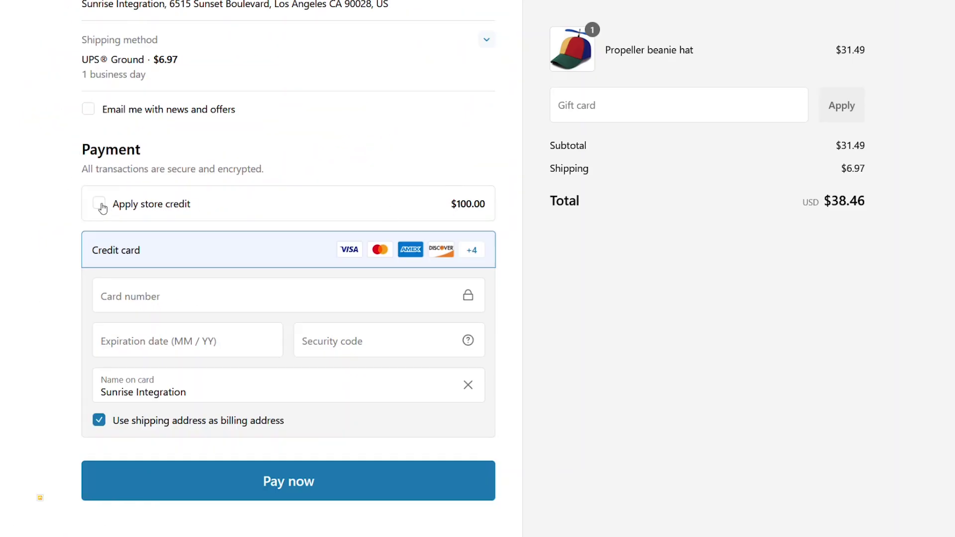
left_click(61, 173)
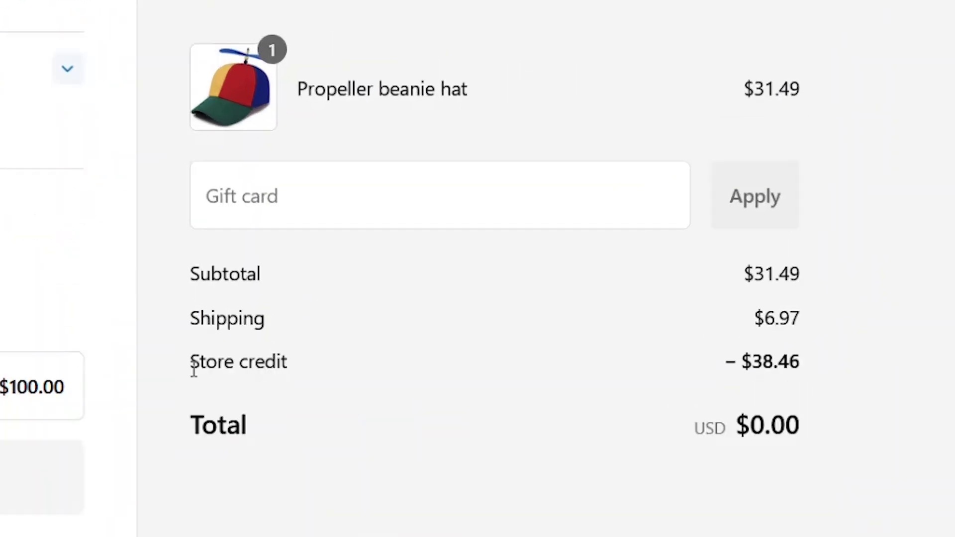
left_click_drag(549, 193, 905, 189)
left_click(874, 350)
left_click_drag(740, 421, 845, 425)
left_click(850, 490)
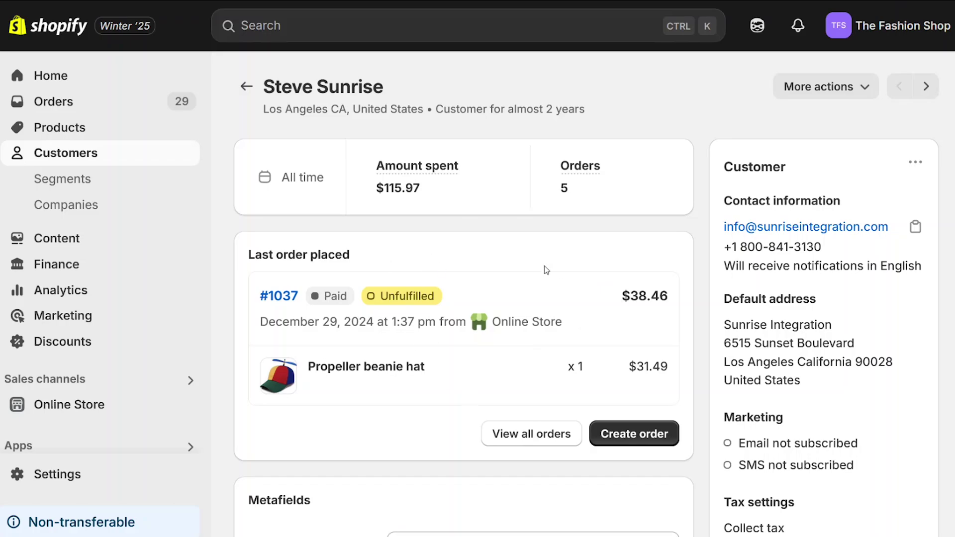
- Open the customer's store credit history and highlight the remaining $61.54 USD balance
scroll(854, 347, "down", 9)
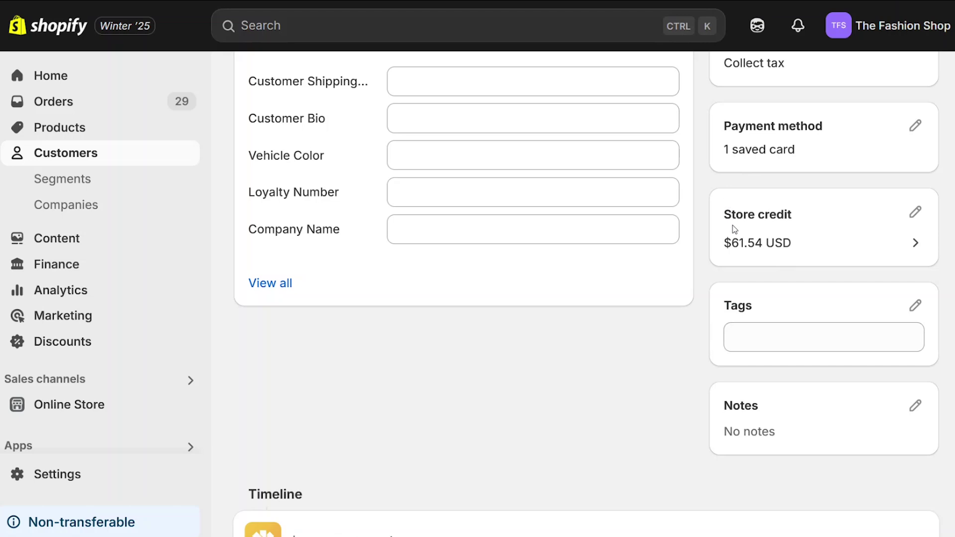
left_click(838, 245)
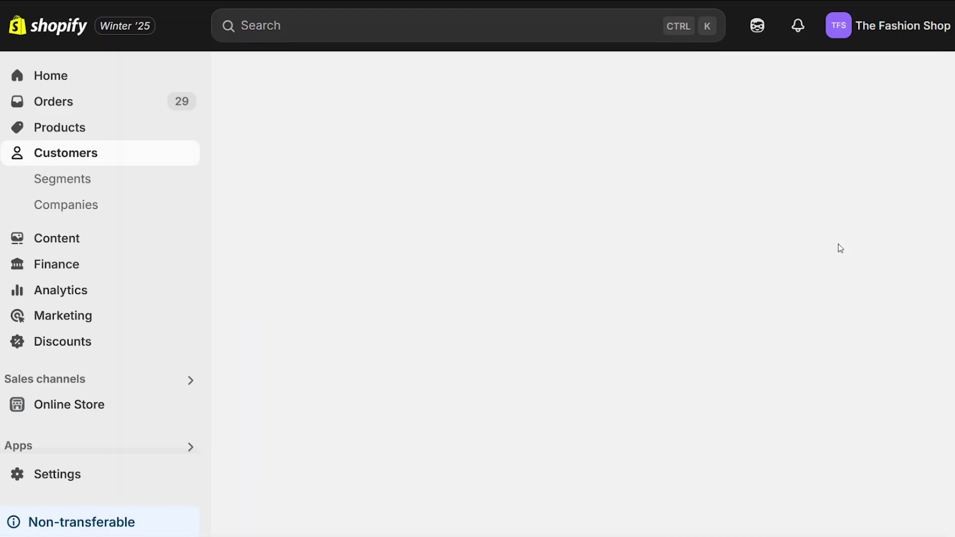
left_click_drag(29, 145, 174, 143)
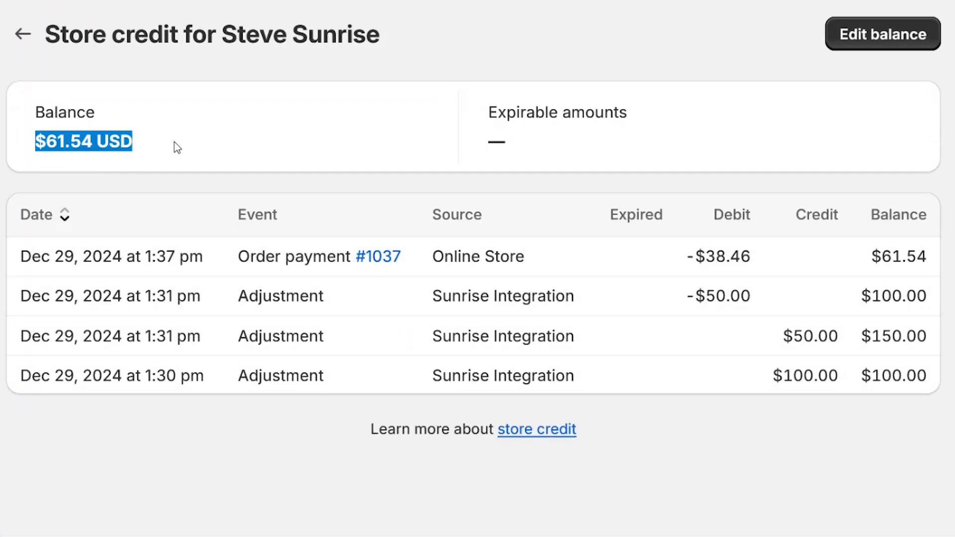
left_click(174, 143)
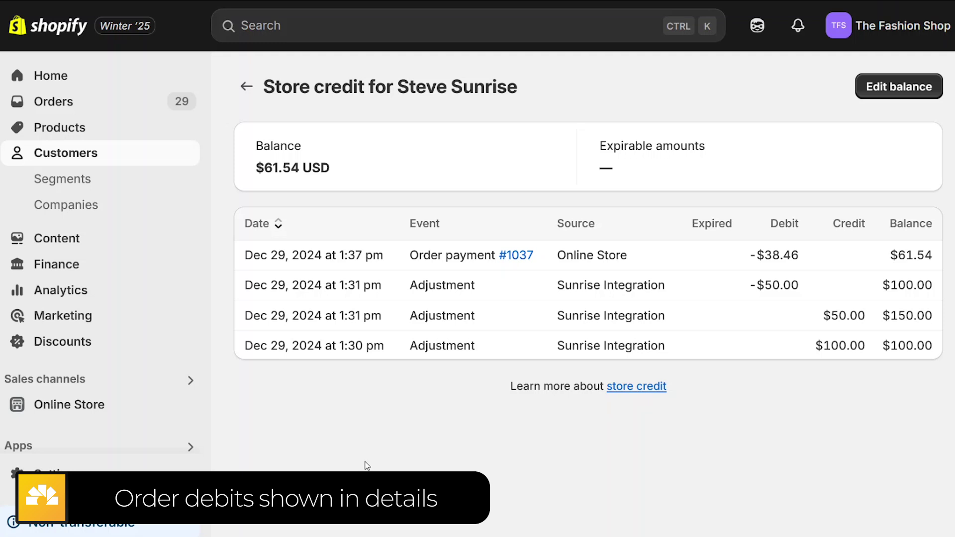
left_click_drag(254, 168, 330, 169)
left_click(320, 395)
- Check the $61.54 USD balance in the Edit balance form, then cancel without changes
left_click(888, 86)
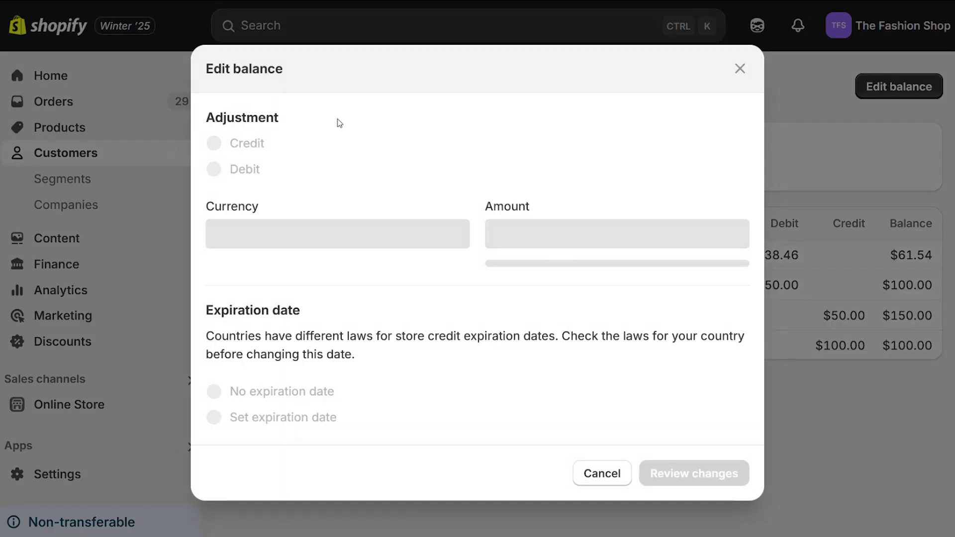
left_click_drag(486, 262, 690, 275)
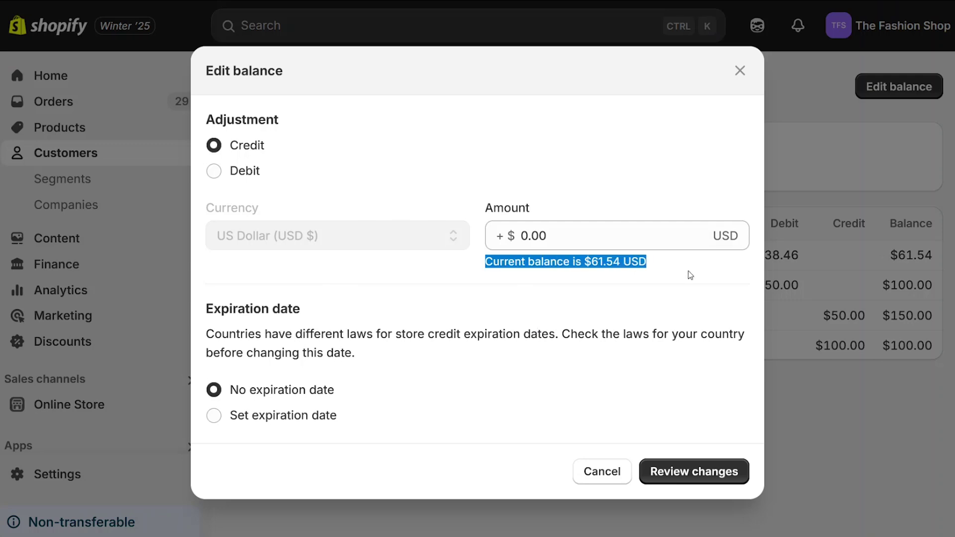
left_click(712, 288)
left_click(619, 471)
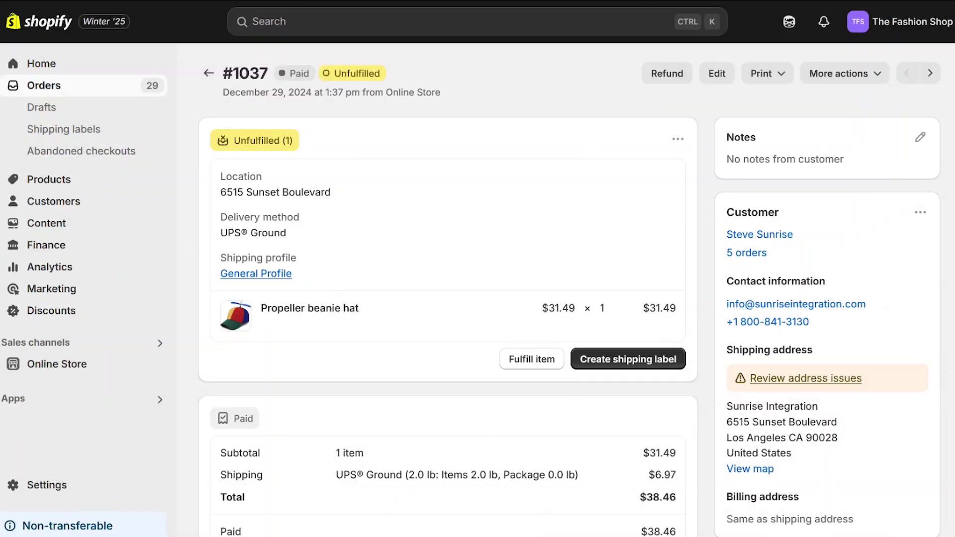
- Expand the '$38.46 USD was captured on Shopify Store Credit' entry in order #1037's timeline
scroll(690, 233, "down", 5)
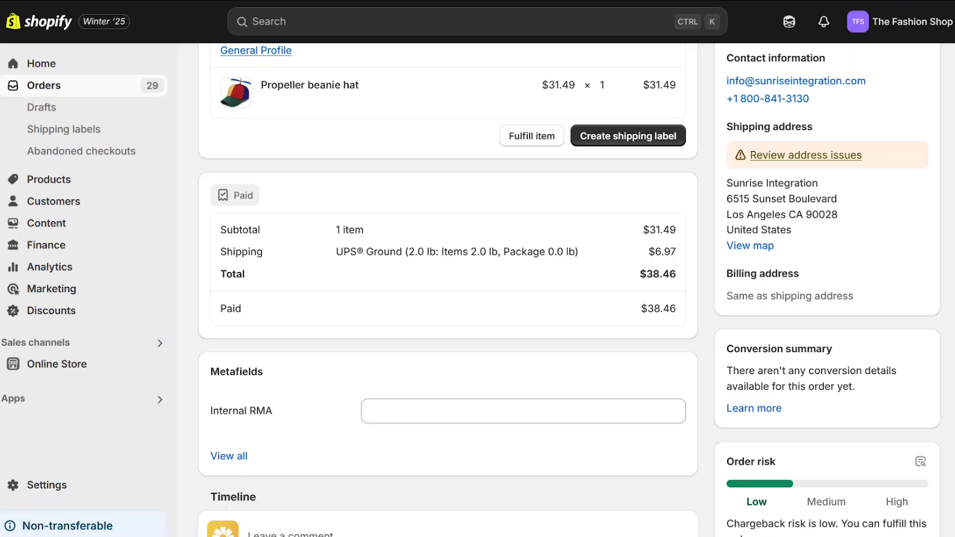
scroll(647, 213, "down", 7)
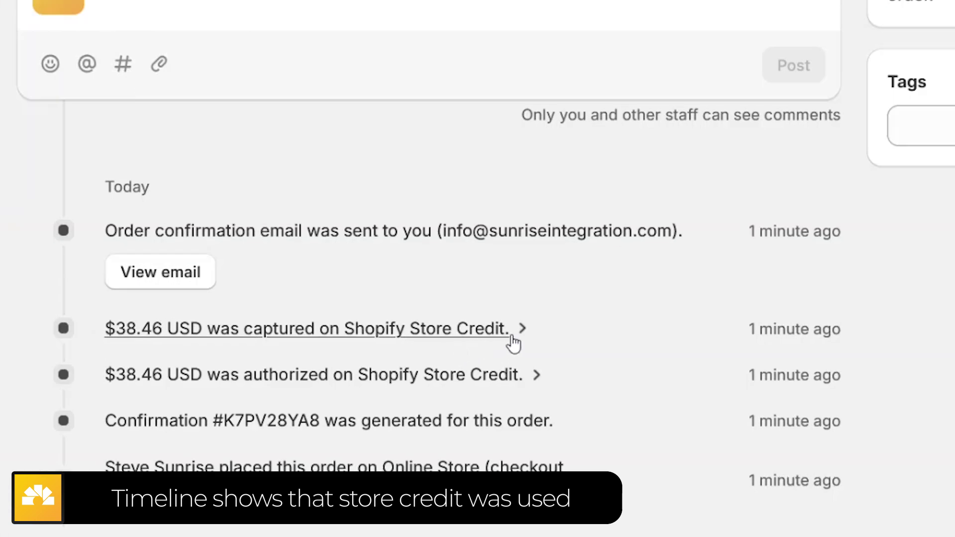
left_click(514, 343)
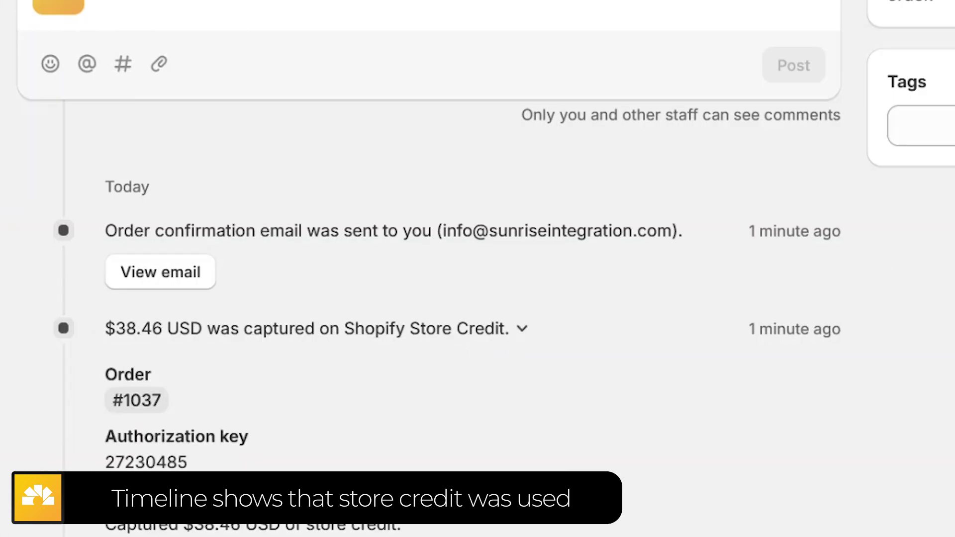
scroll(951, 124, "down", 5)
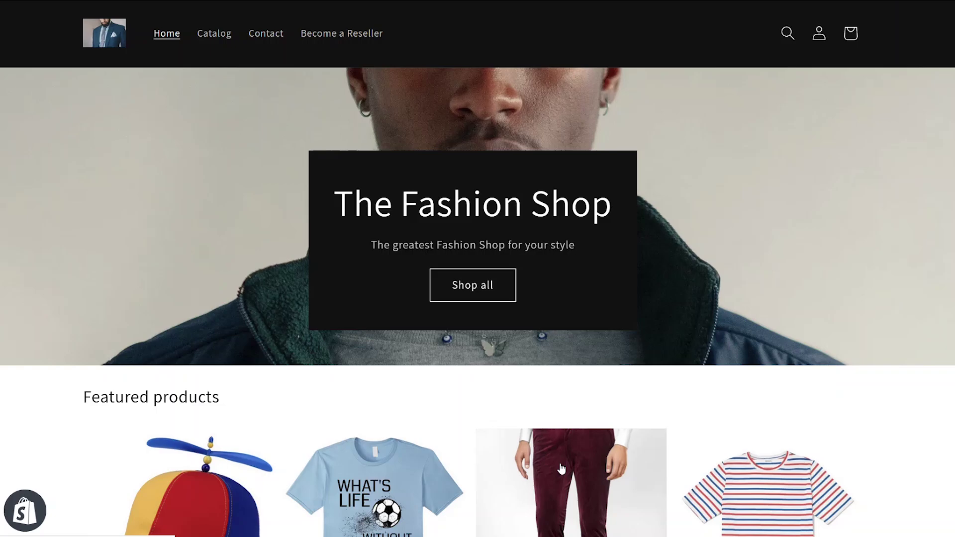
- Add one pair of Red Velvet Pants at $99.95 to the cart from the home page
left_click(560, 468)
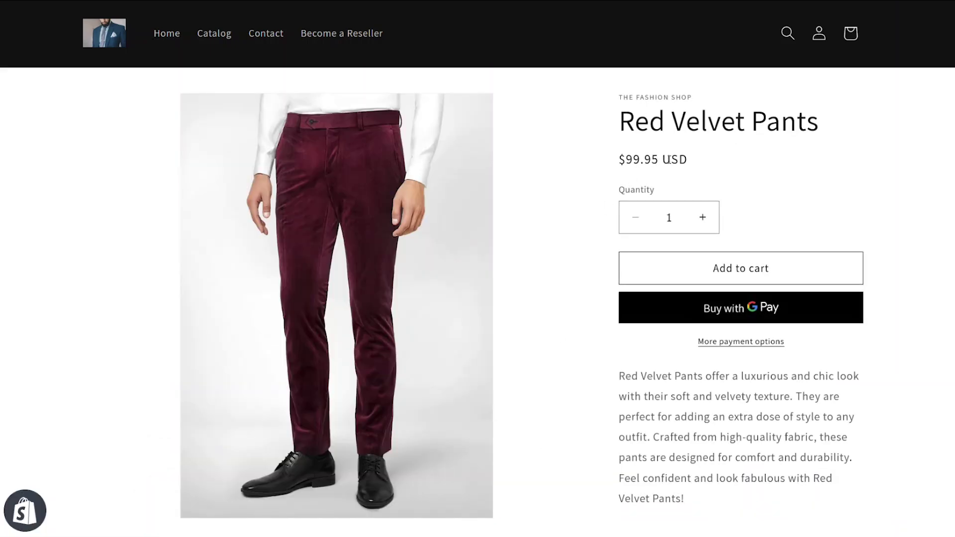
left_click(795, 271)
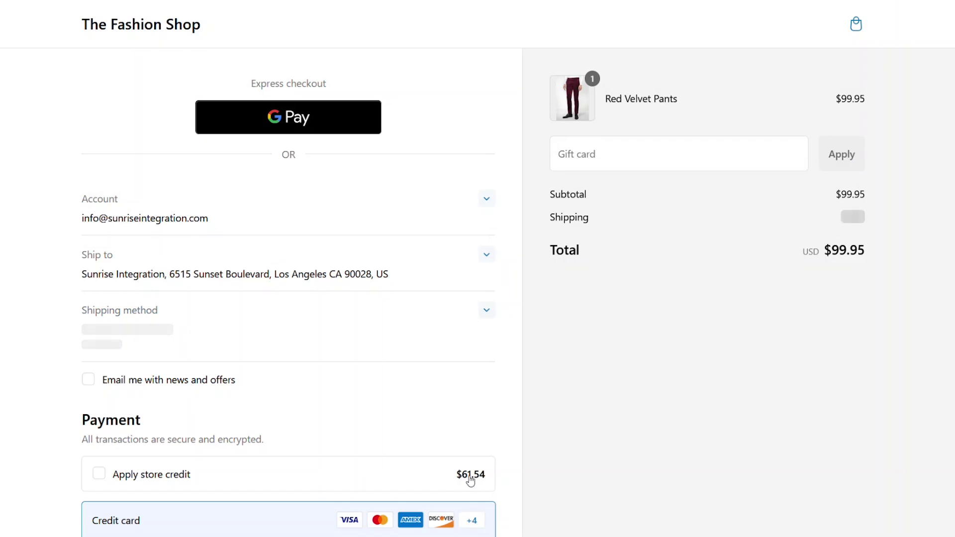
- Apply the $61.54 store credit at checkout, bringing the total down to $45.34
scroll(762, 372, "down", 6)
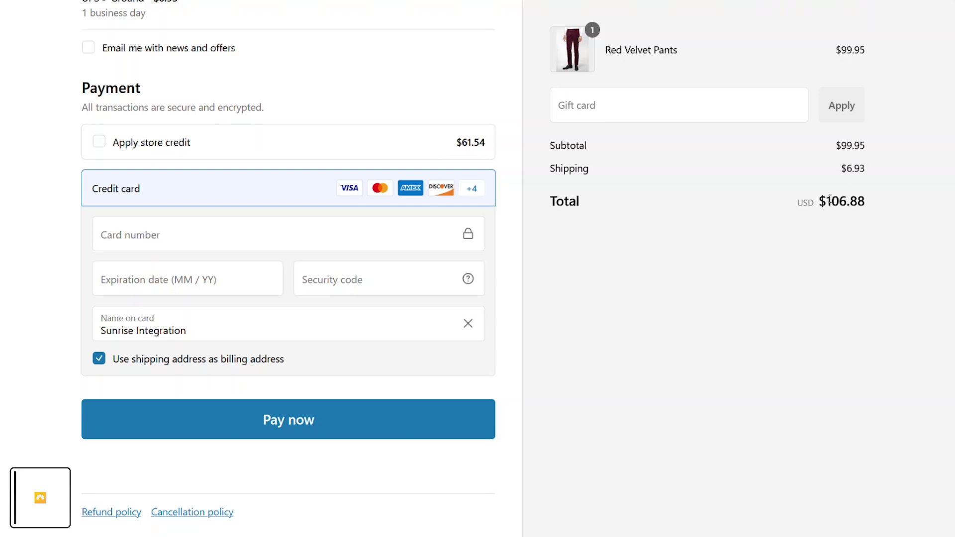
left_click(101, 147)
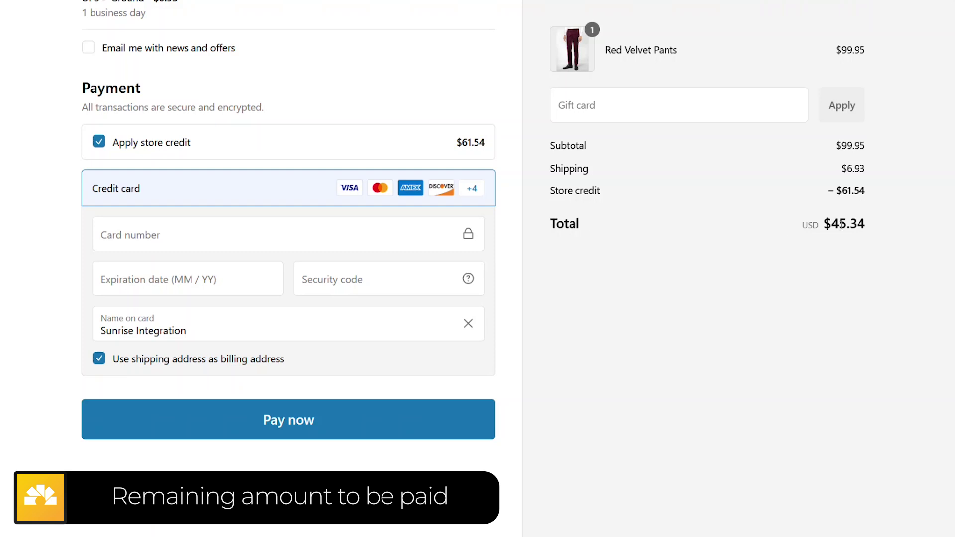
left_click(743, 241)
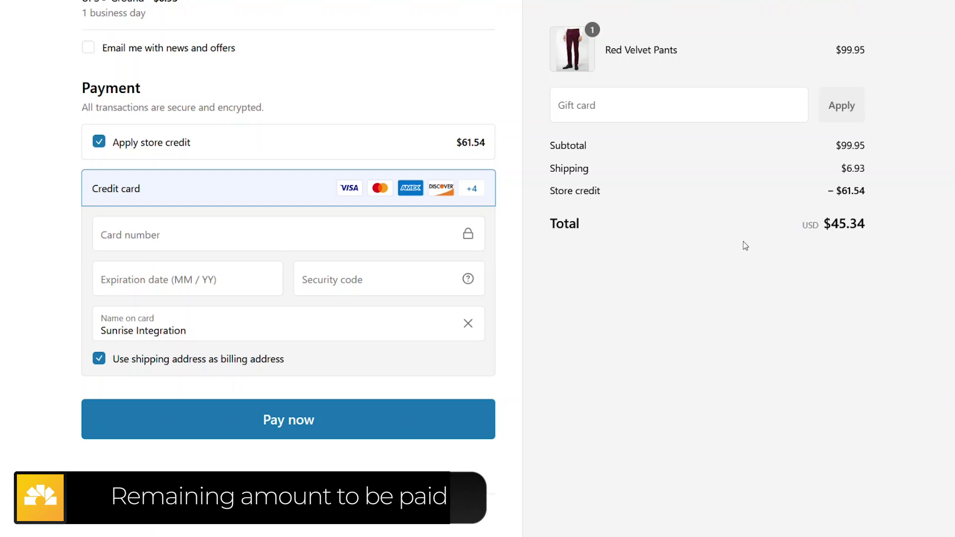
left_click_drag(865, 191, 820, 191)
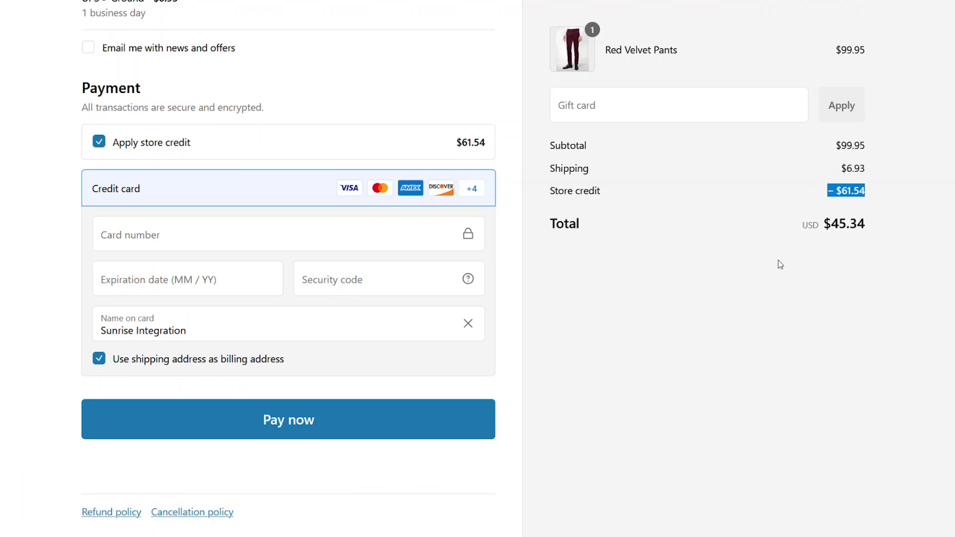